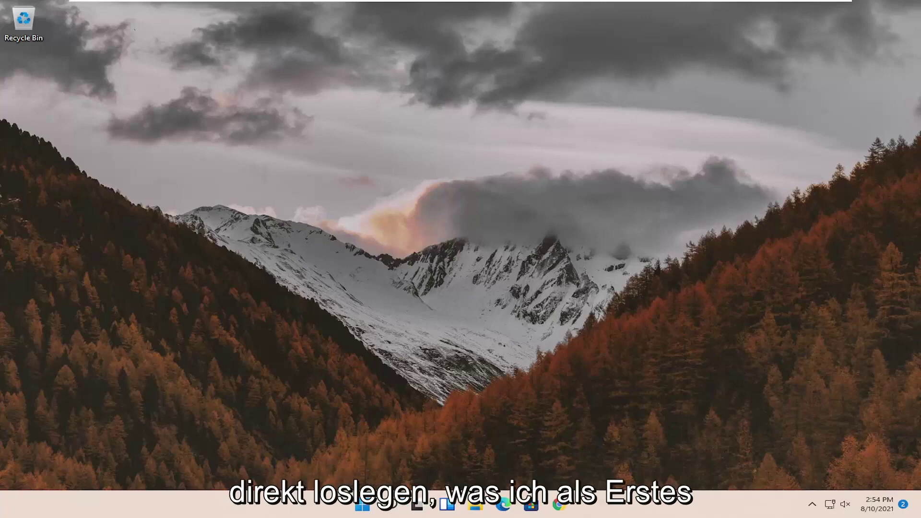
- Set Windows visual effects to 'Adjust for best appearance' in Performance Options and apply it
click(386, 509)
text(adjust)
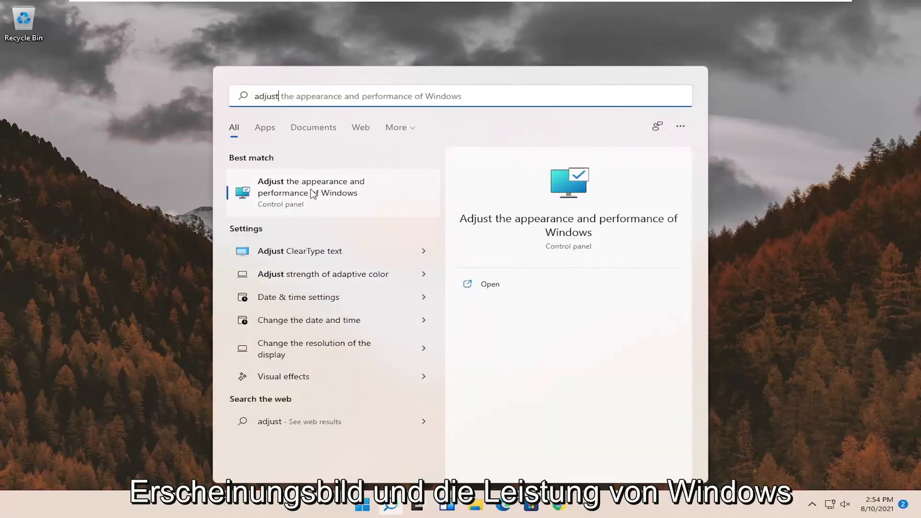
click(312, 193)
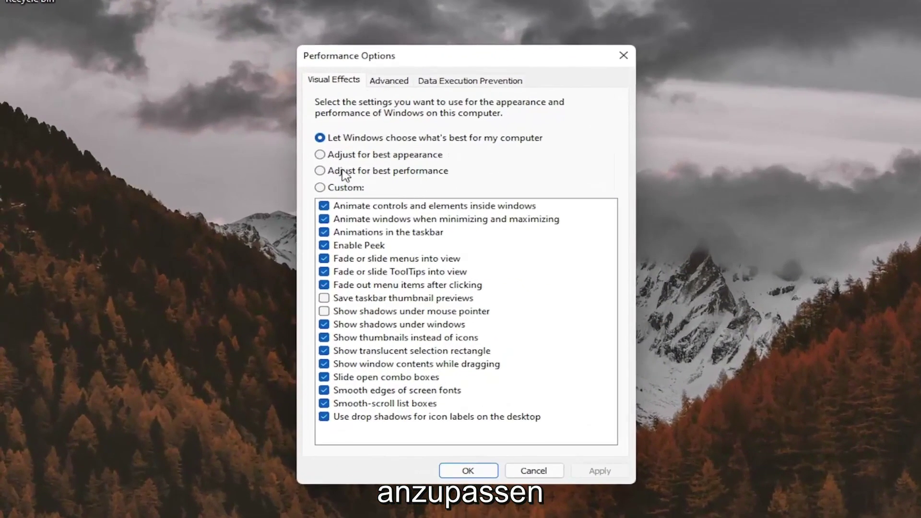
click(346, 156)
click(596, 474)
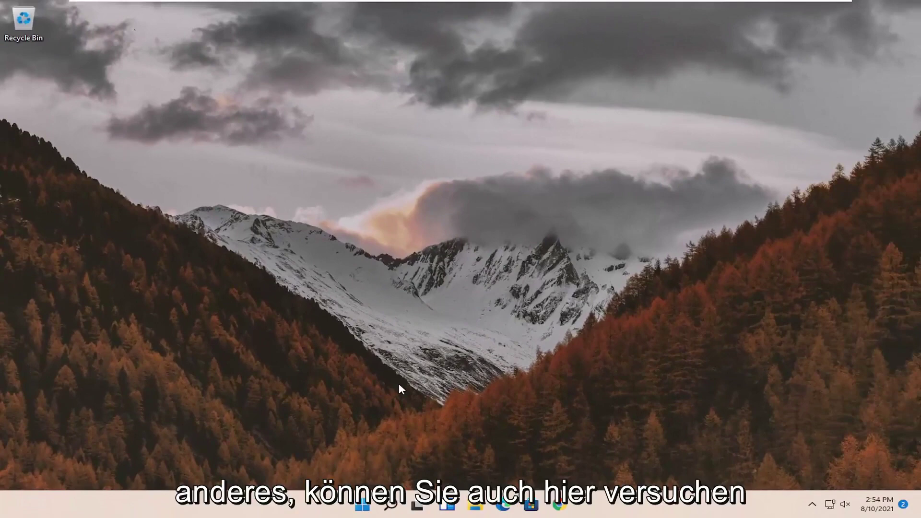
- Search for 'regedit' and run Registry Editor as administrator
click(392, 509)
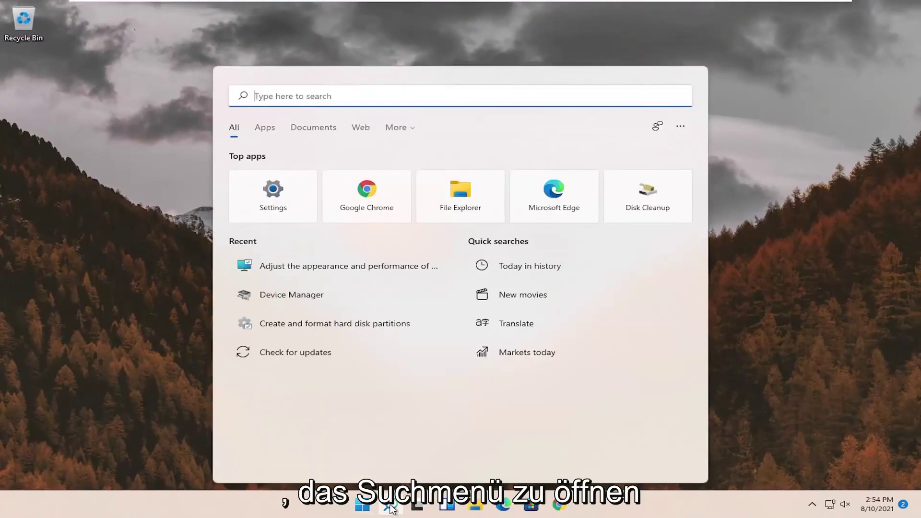
text(regedit)
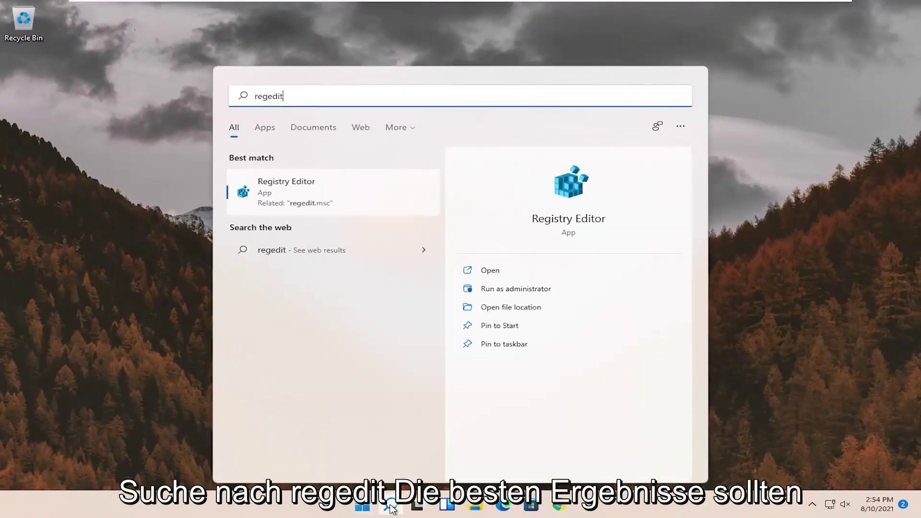
right_click(282, 191)
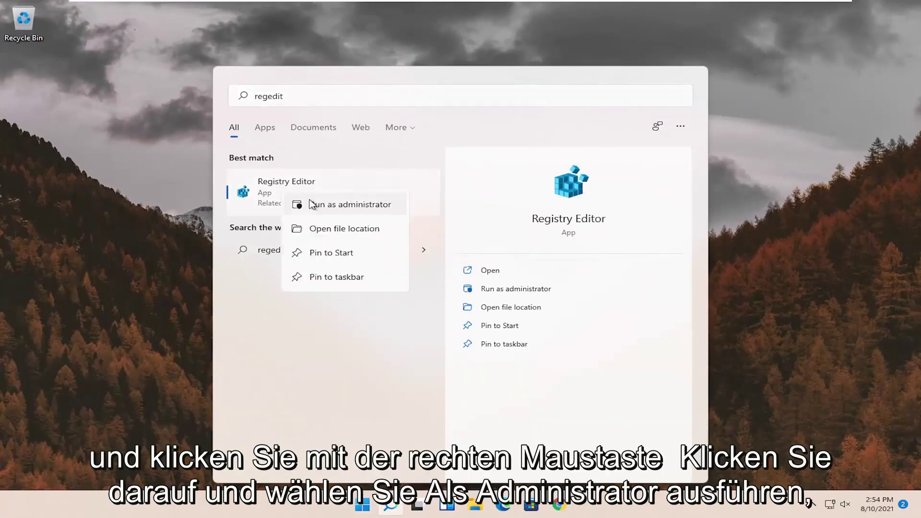
click(372, 206)
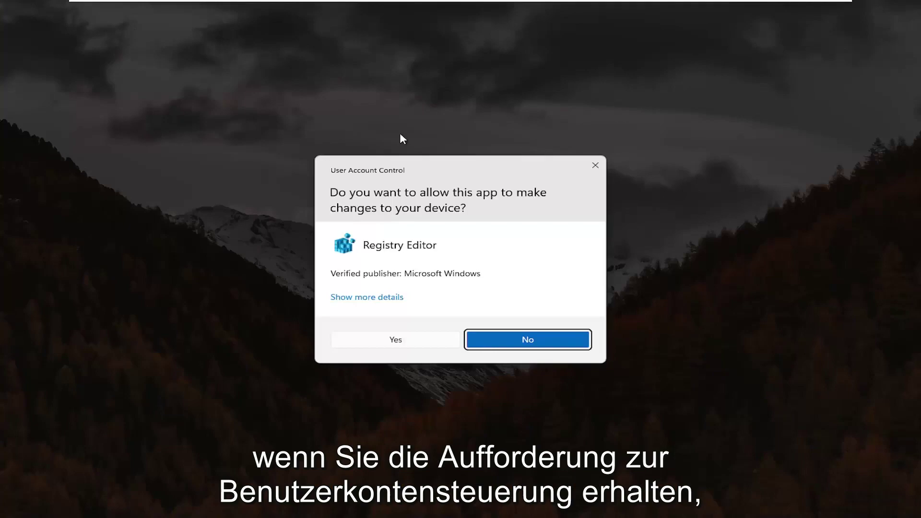
- Allow Registry Editor at the UAC prompt and select the Computer root of the registry
click(401, 342)
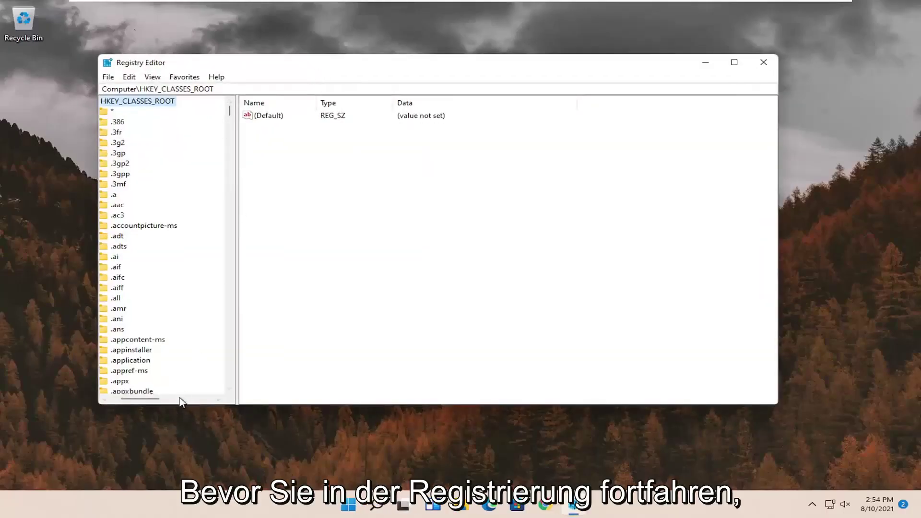
drag(157, 401, 106, 402)
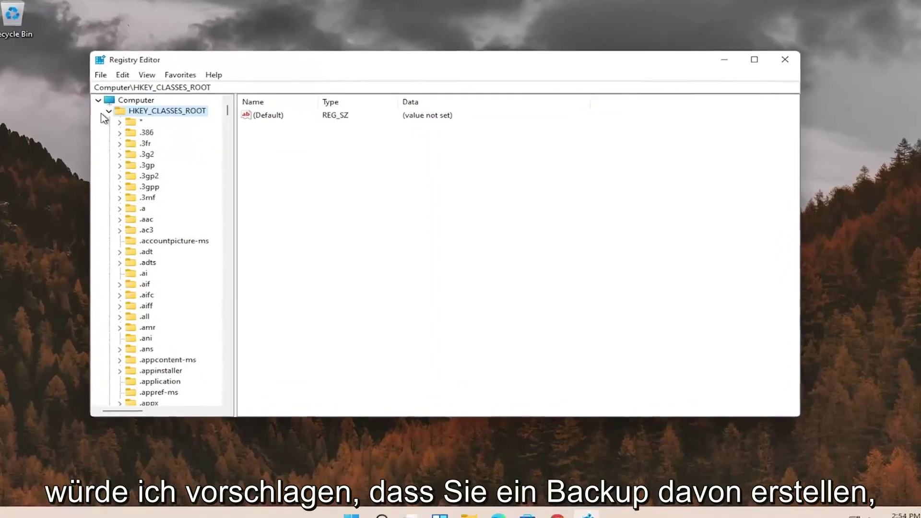
click(109, 111)
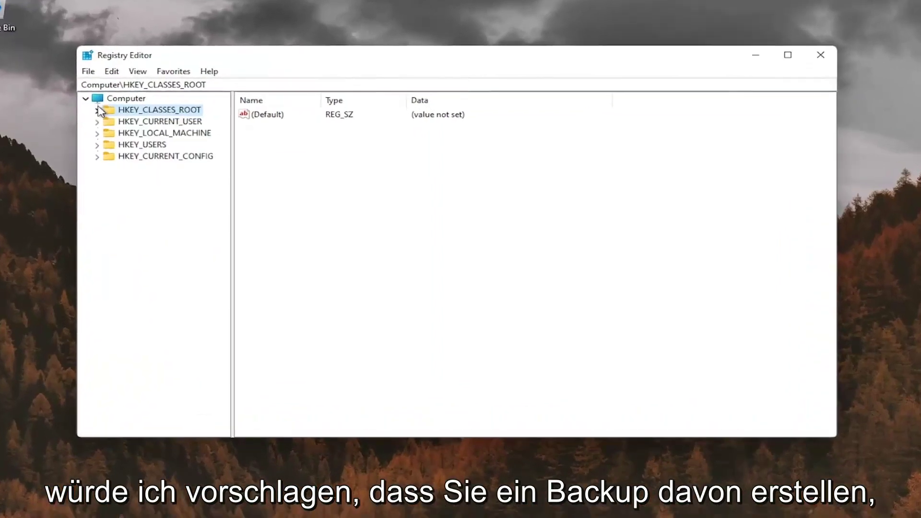
click(136, 101)
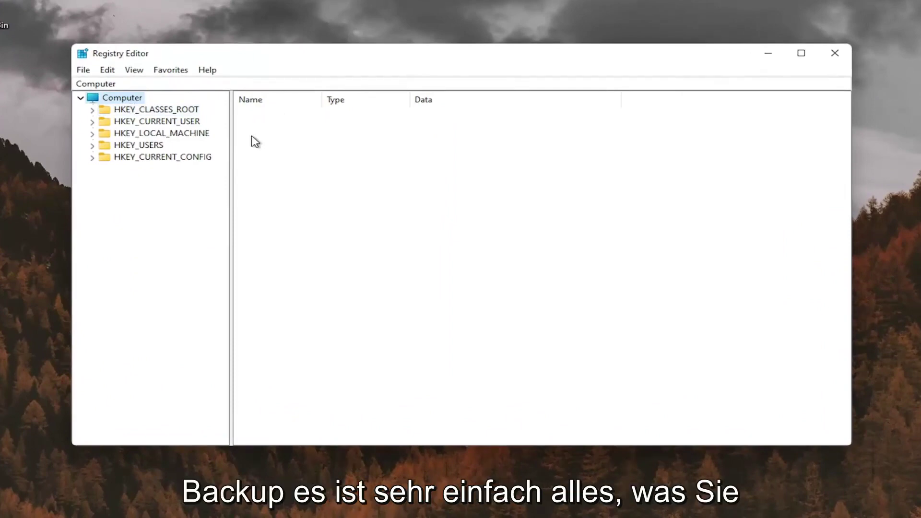
- Browse to the Desktop for an export, cancel it, then open Import Registry File on the Desktop
click(84, 70)
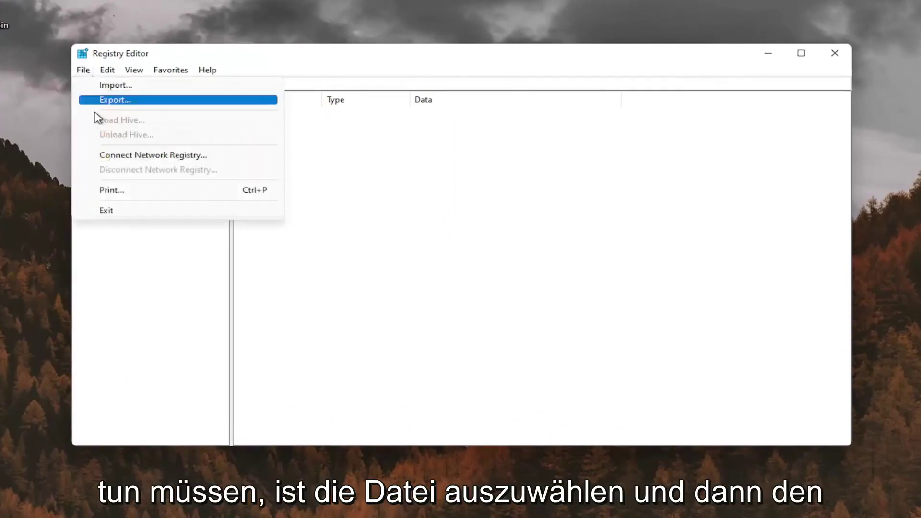
click(118, 100)
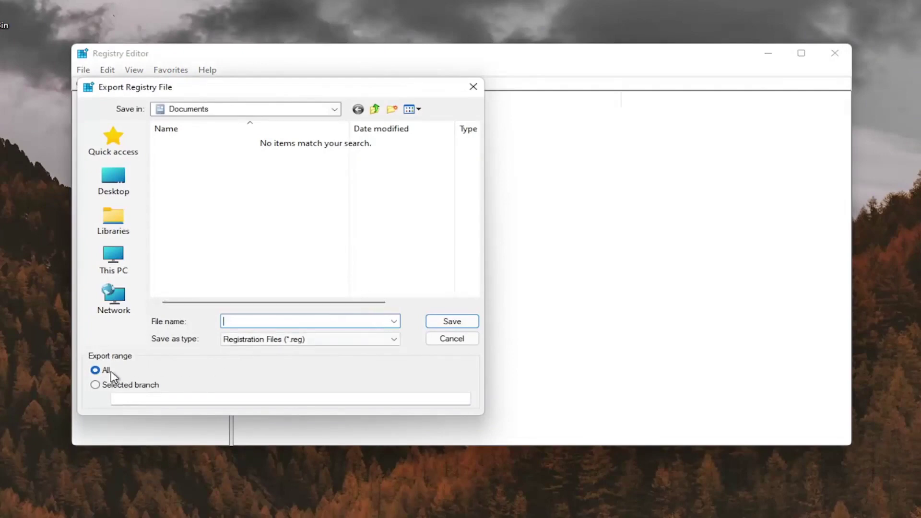
click(113, 181)
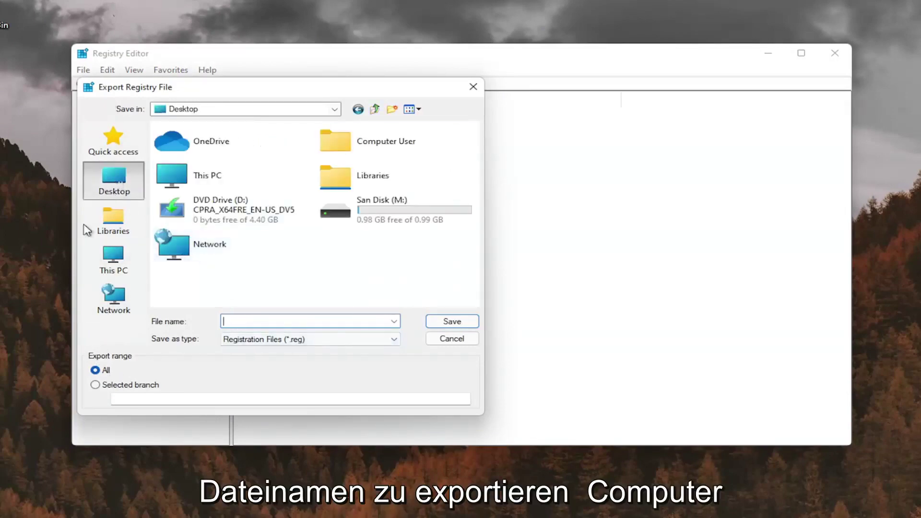
click(470, 91)
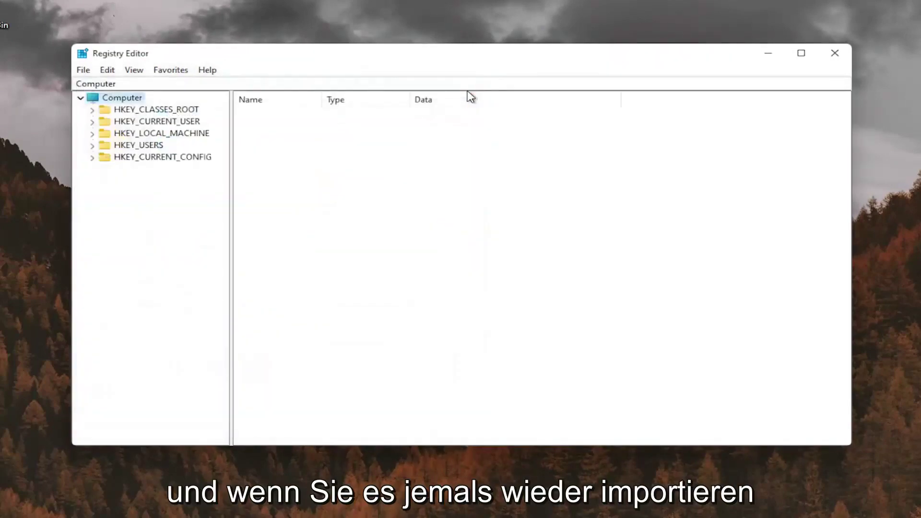
click(87, 71)
click(103, 85)
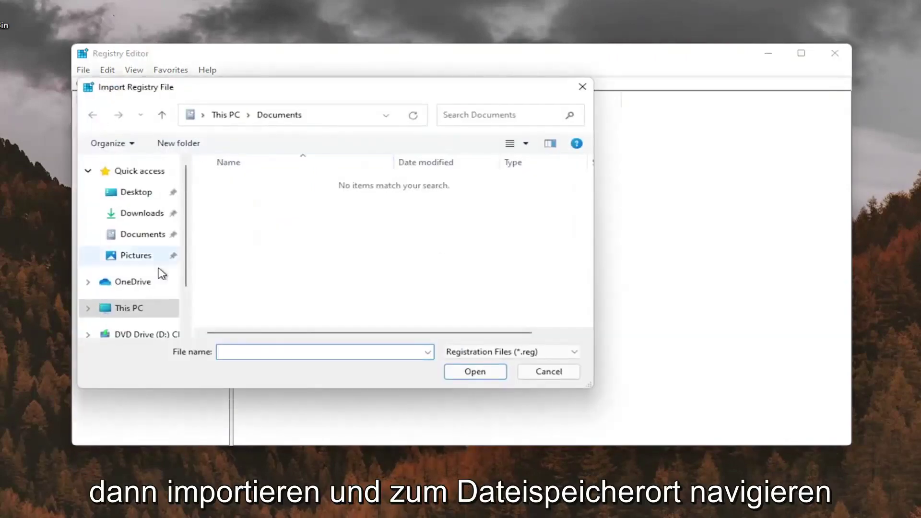
click(135, 196)
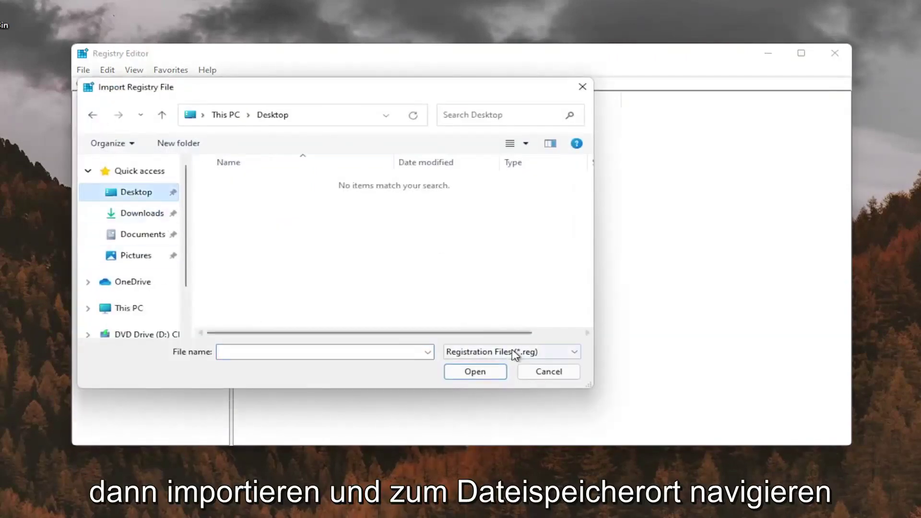
- Cancel the import and expand HKEY_CURRENT_USER\Control Panel\Desktop to show its values
click(548, 371)
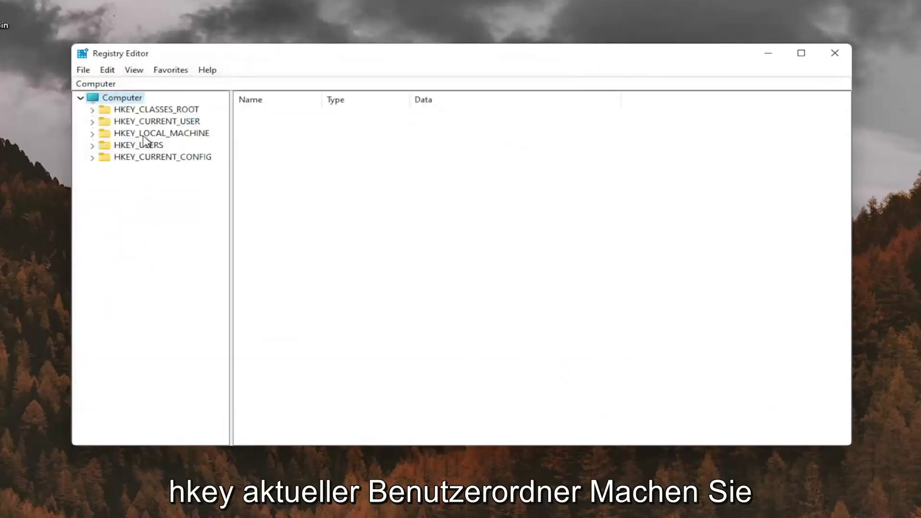
double_click(148, 123)
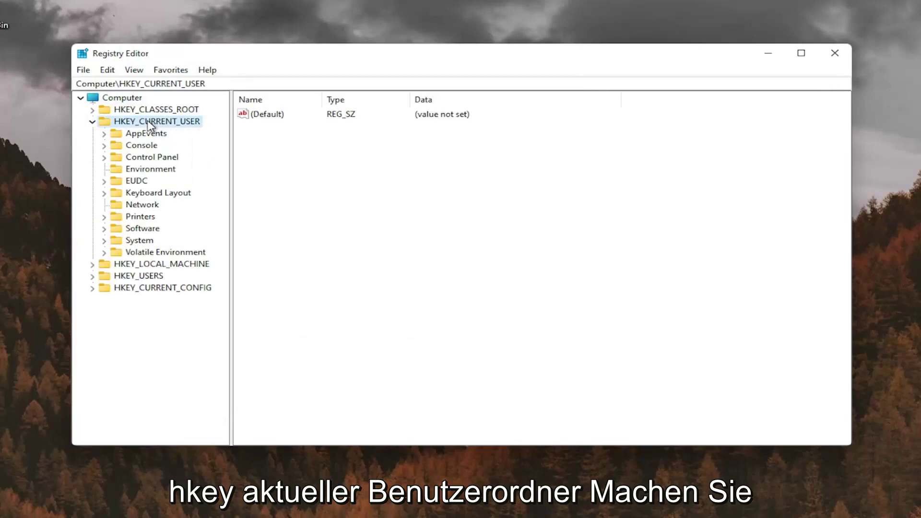
double_click(144, 158)
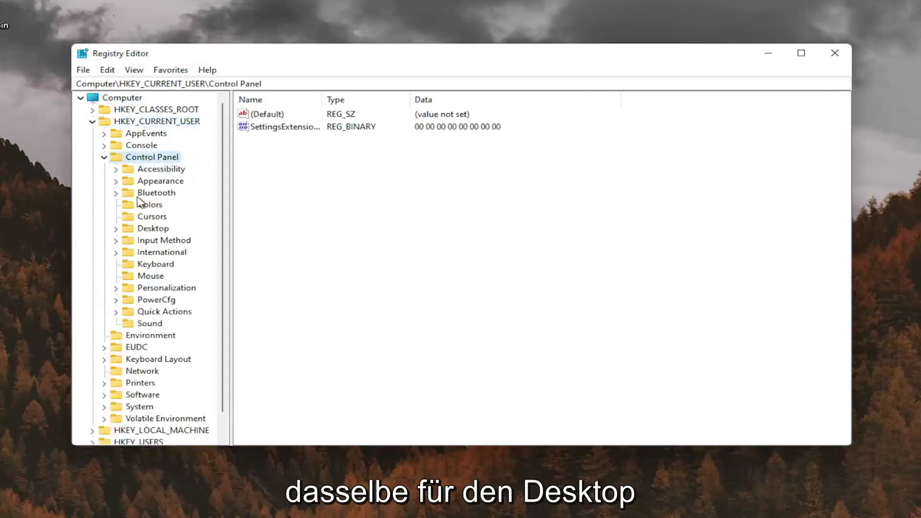
click(147, 231)
double_click(148, 232)
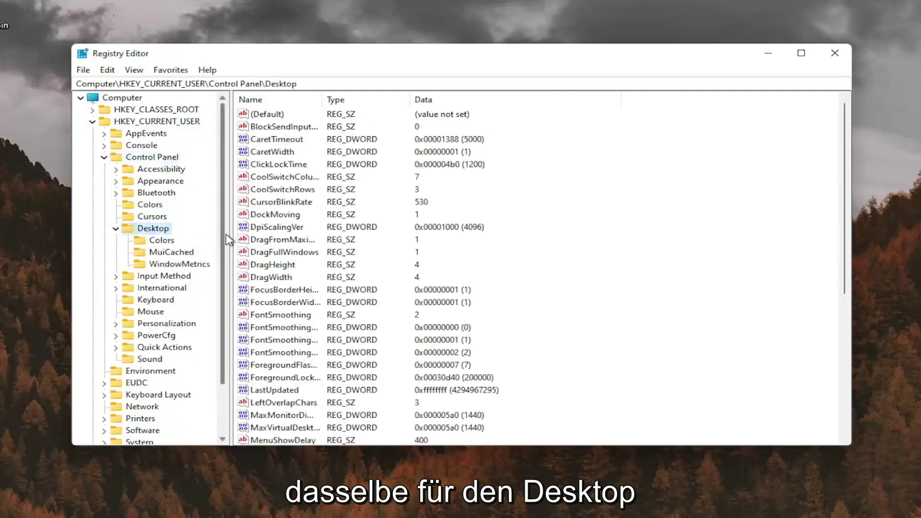
- Widen the tree pane and Name column, then select the Win8DpiScaling value
drag(232, 226, 249, 227)
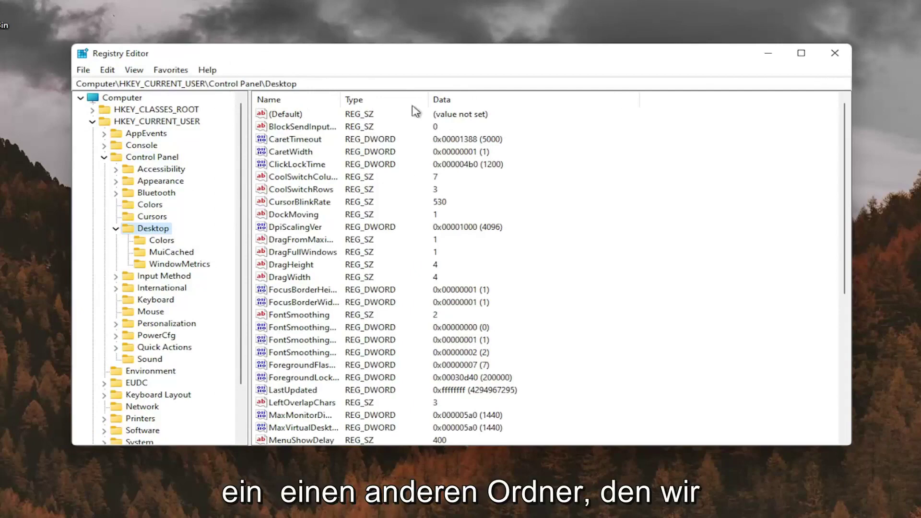
drag(335, 94, 390, 96)
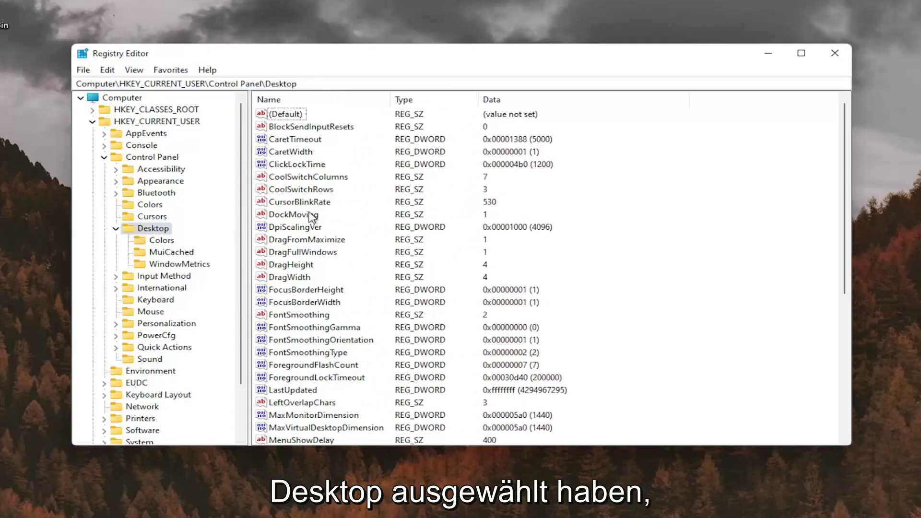
scroll(319, 266, down, 5)
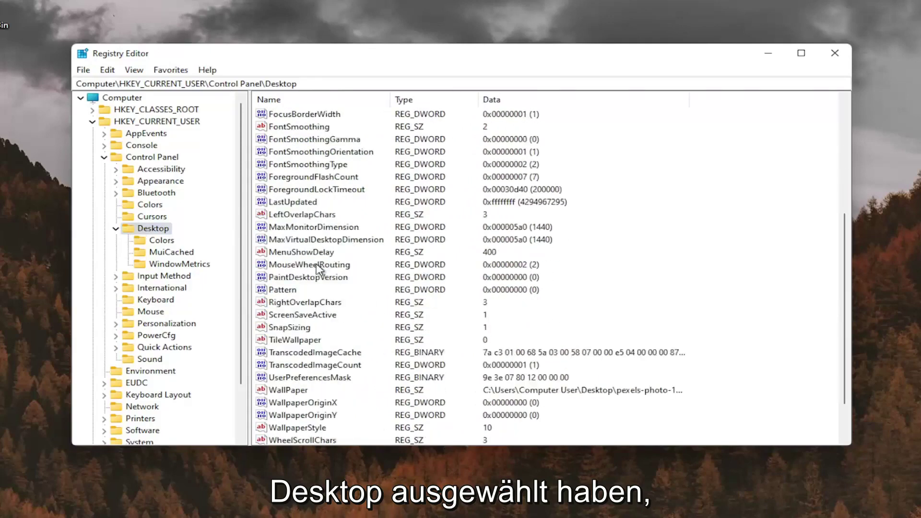
scroll(331, 269, down, 2)
click(302, 416)
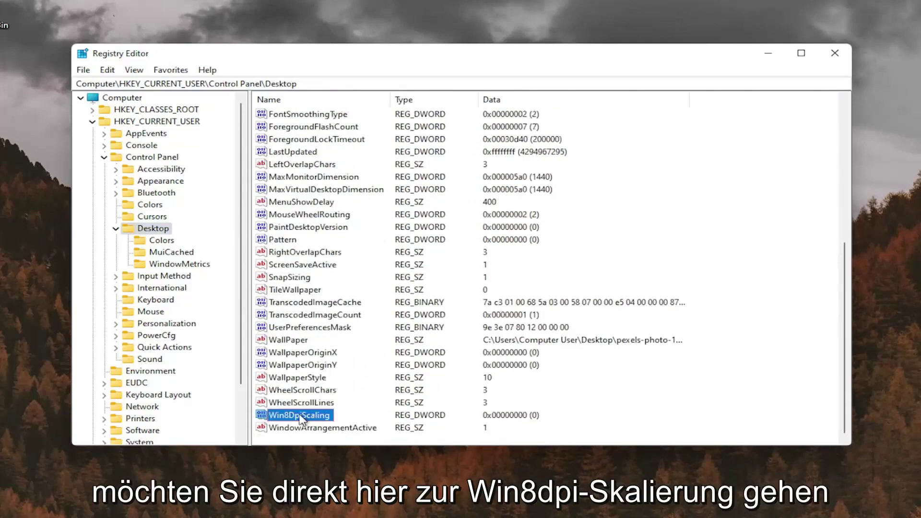
- Change Win8DpiScaling's value data from 0 to 1 and confirm it in the values list
double_click(303, 415)
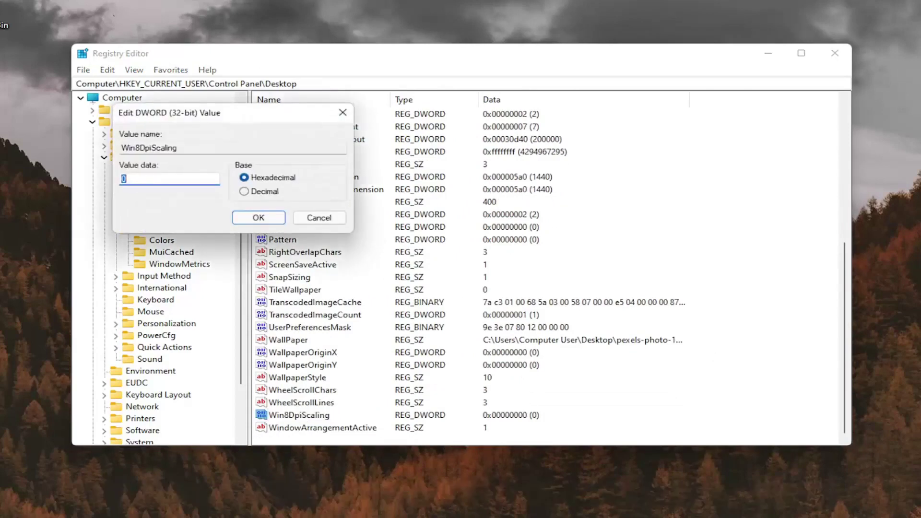
text(1)
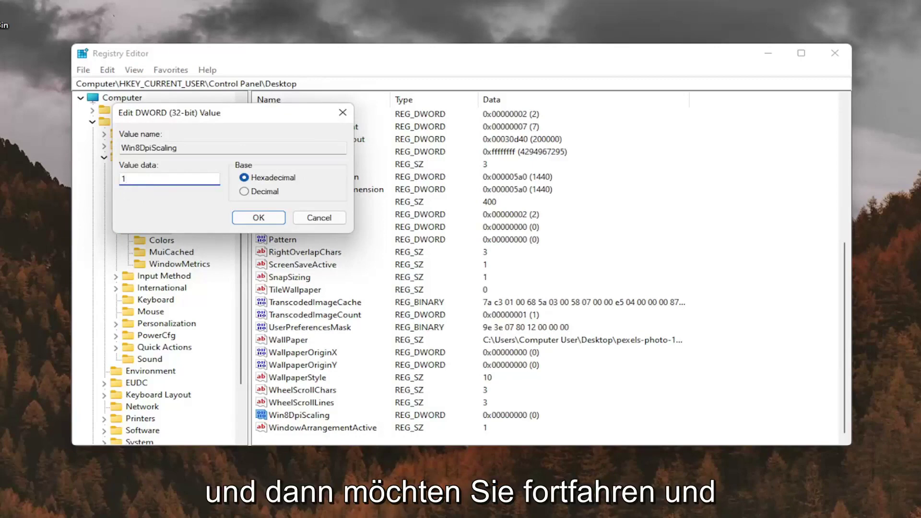
click(256, 218)
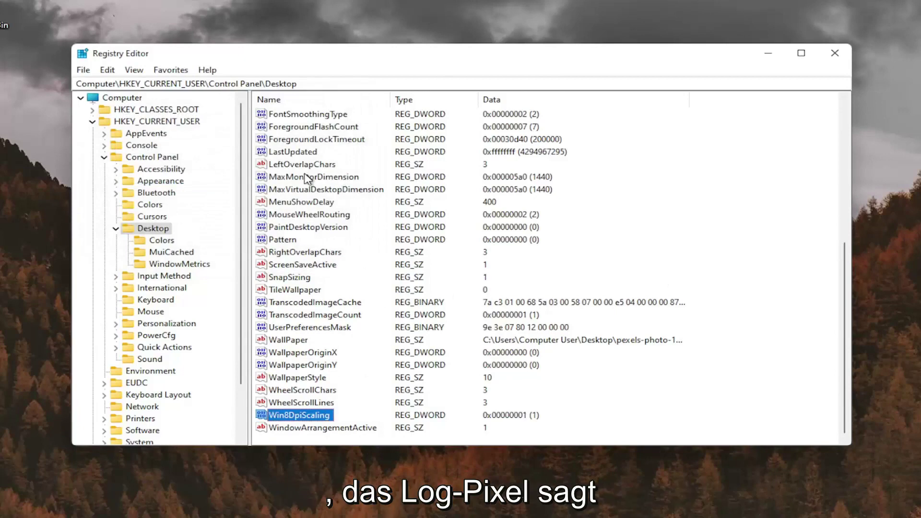
click(311, 204)
scroll(310, 208, up, 2)
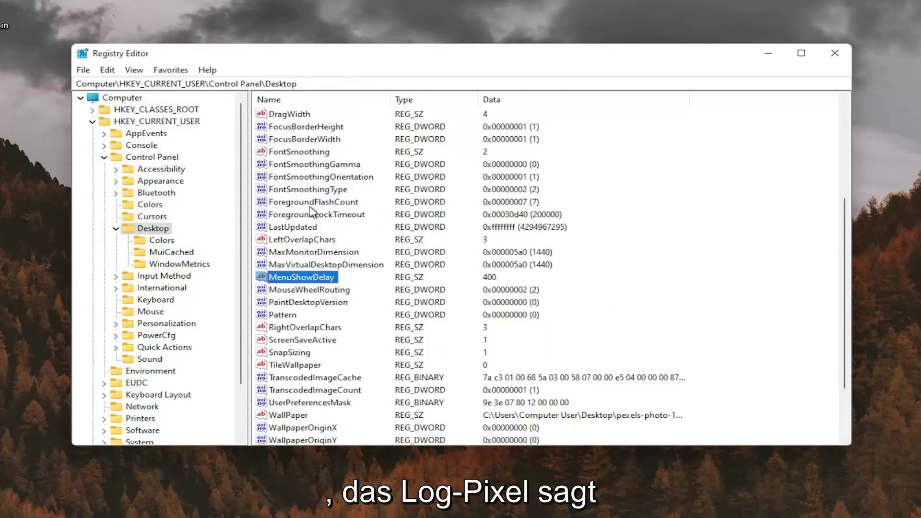
scroll(311, 211, down, 2)
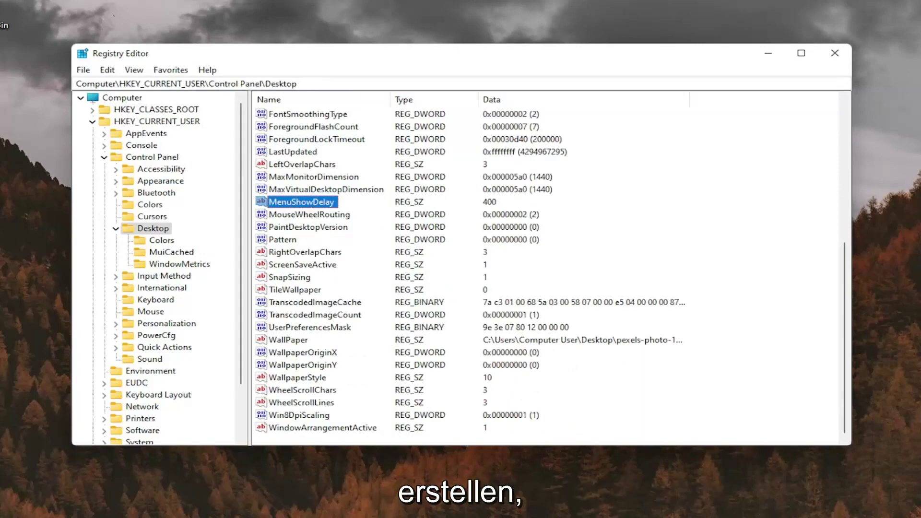
scroll(323, 364, up, 7)
scroll(334, 330, down, 7)
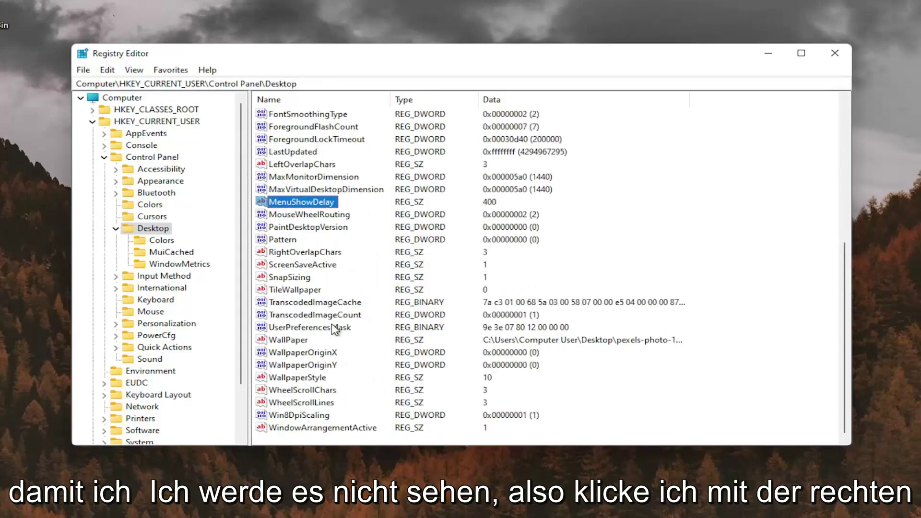
- Create a DWORD (32-bit) value named LogPixels in the Desktop key with data 78
right_click(681, 168)
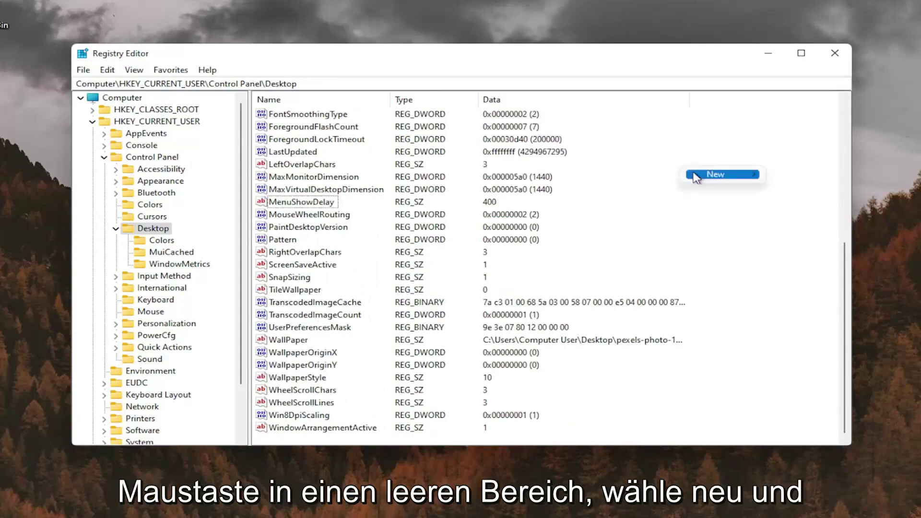
mouse_move(720, 179)
click(833, 223)
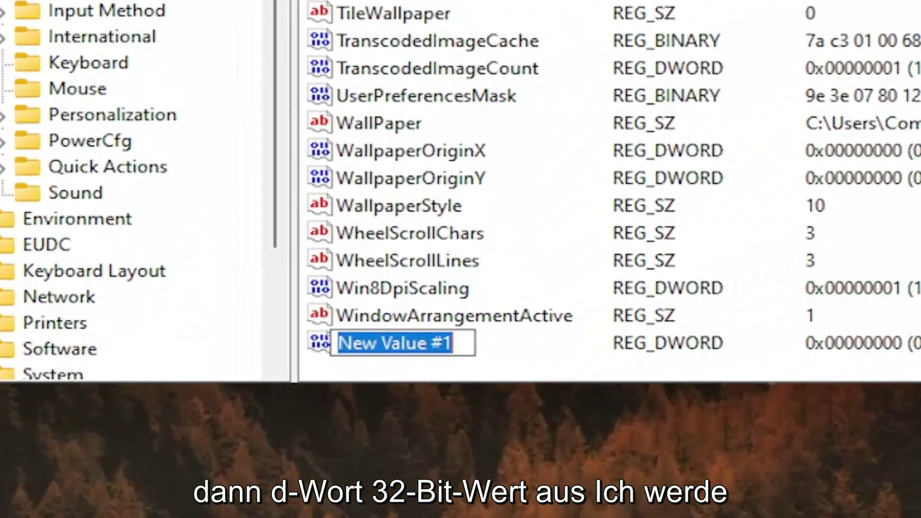
text(Log)
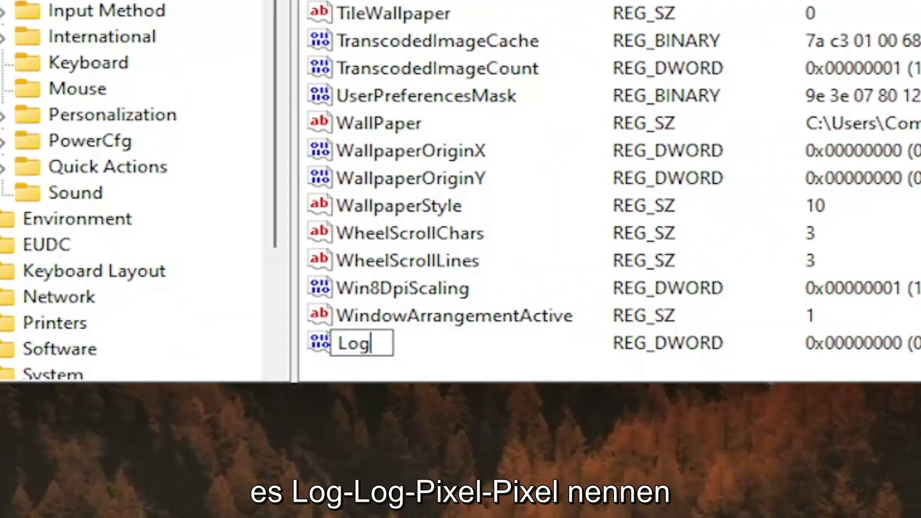
text(Pixels)
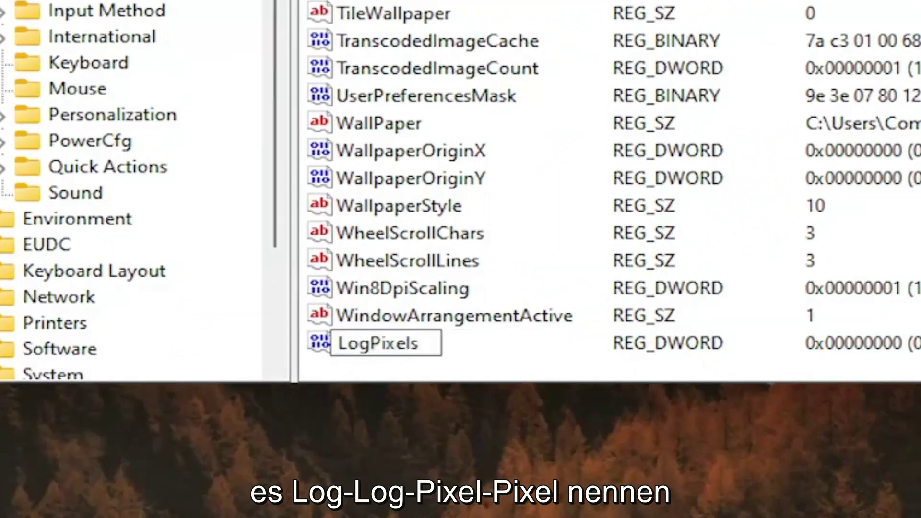
key(Return)
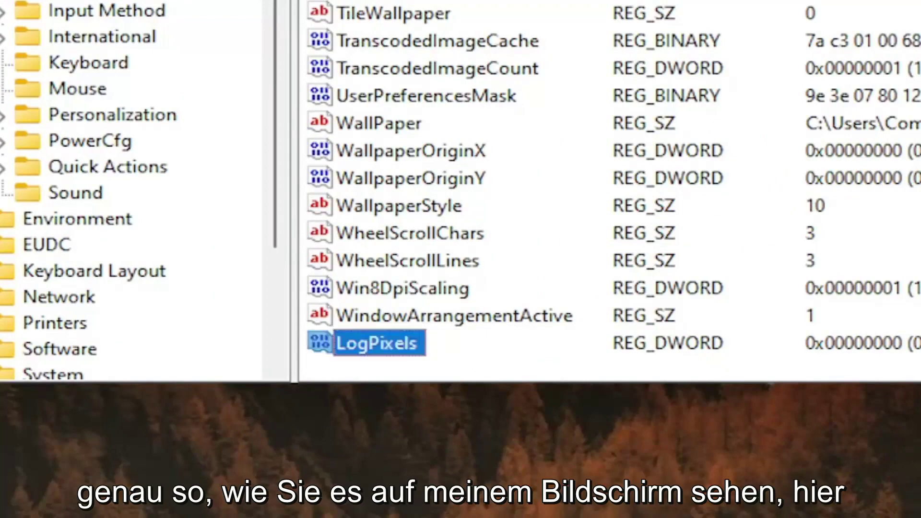
double_click(404, 346)
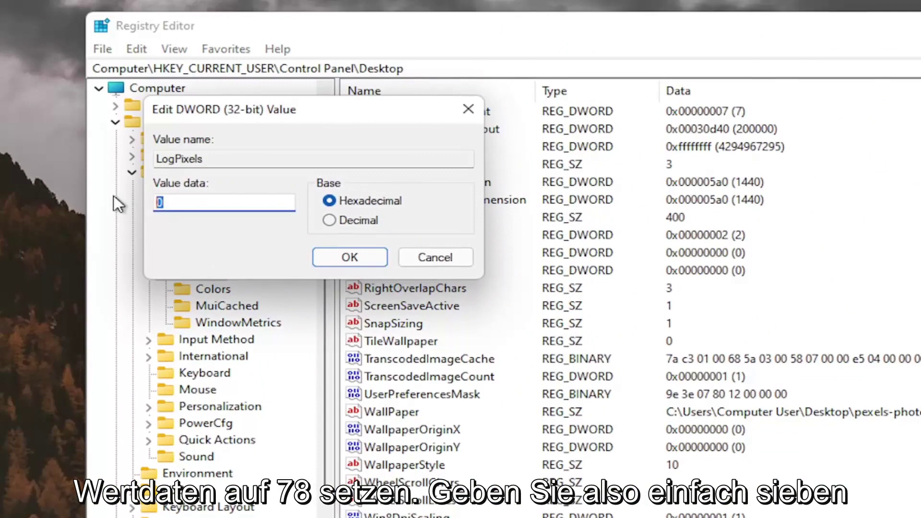
text(78)
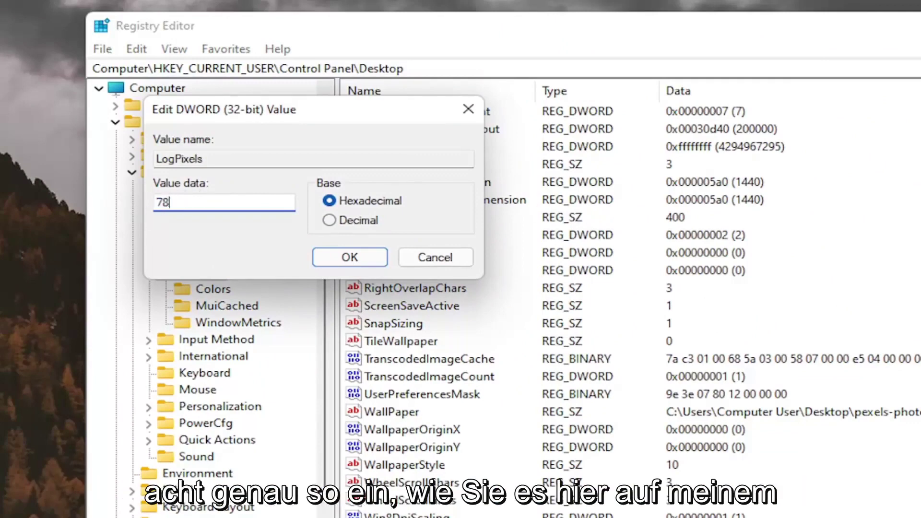
click(326, 253)
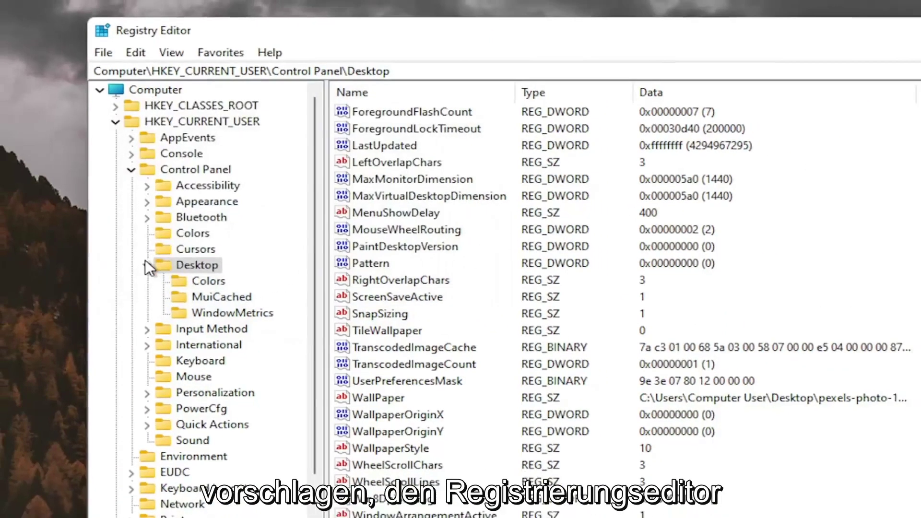
- Collapse the registry tree back to Computer and close Registry Editor
click(149, 272)
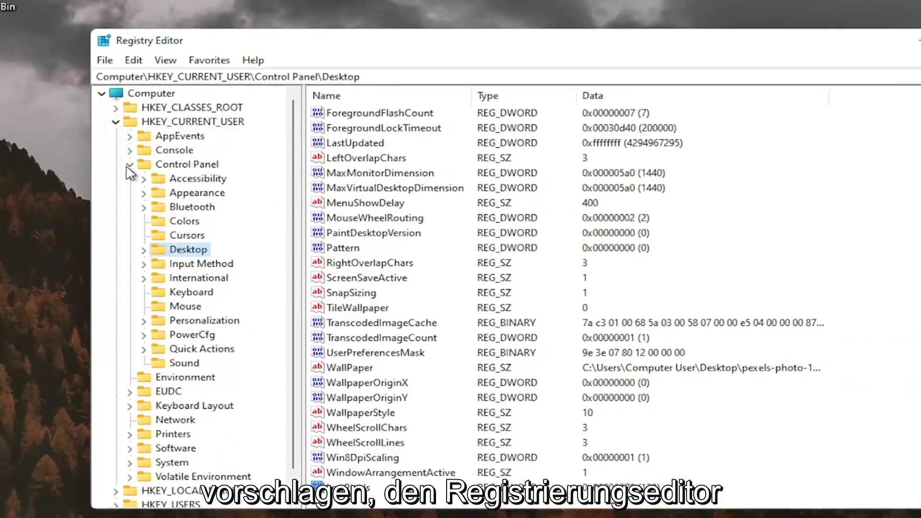
click(130, 165)
click(115, 122)
click(151, 93)
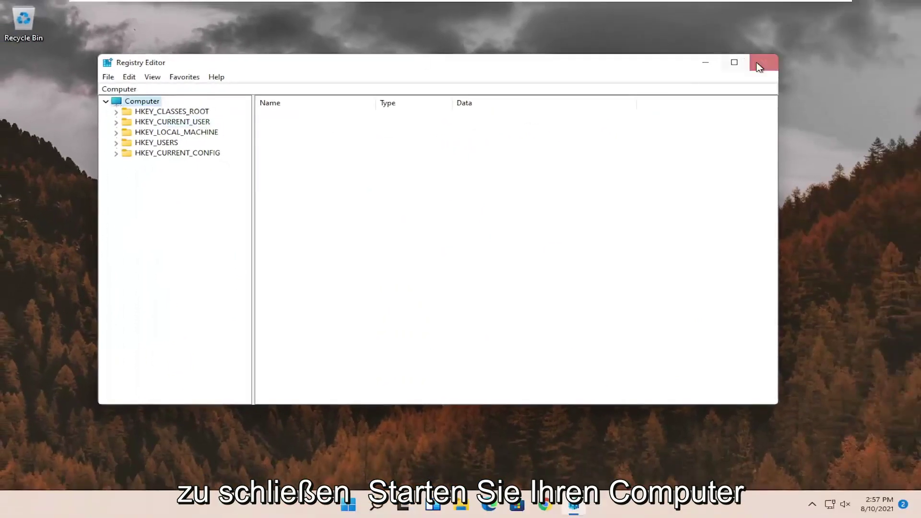
click(759, 66)
- Restart the computer from the Start button's Shut down or sign out menu
right_click(362, 504)
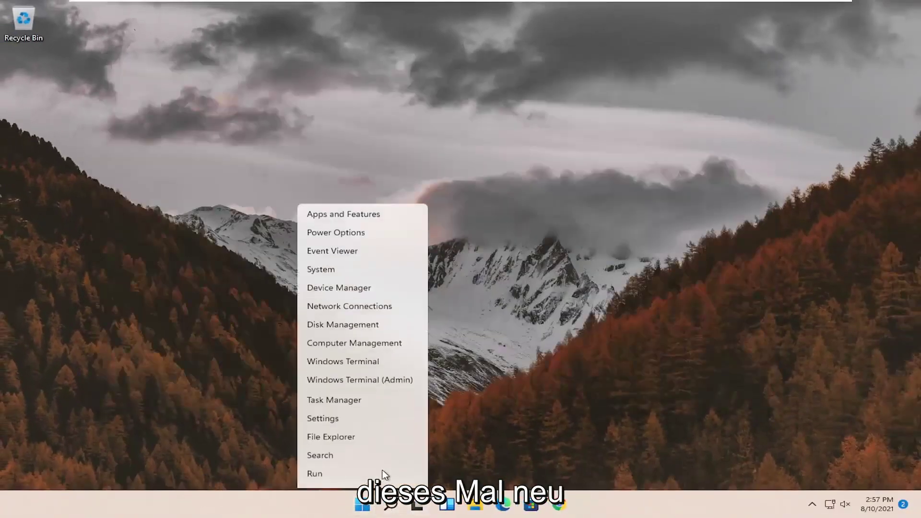
mouse_move(379, 457)
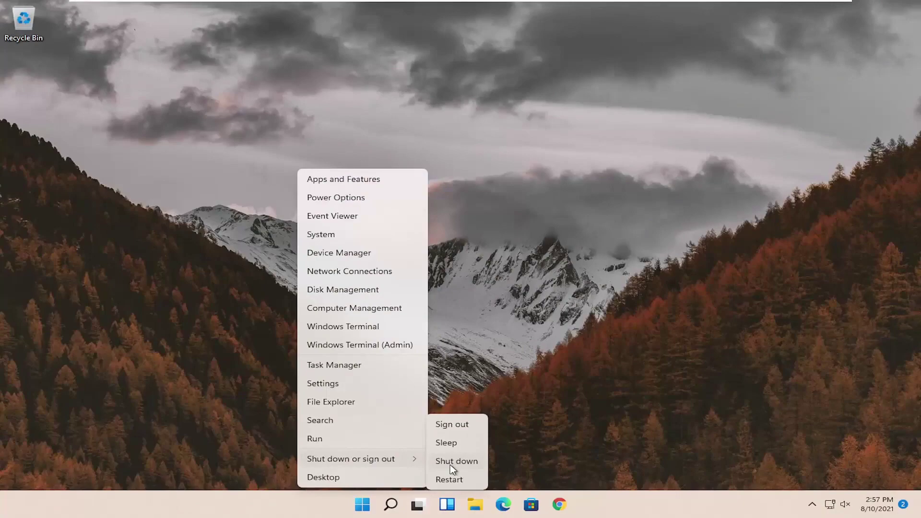
click(461, 479)
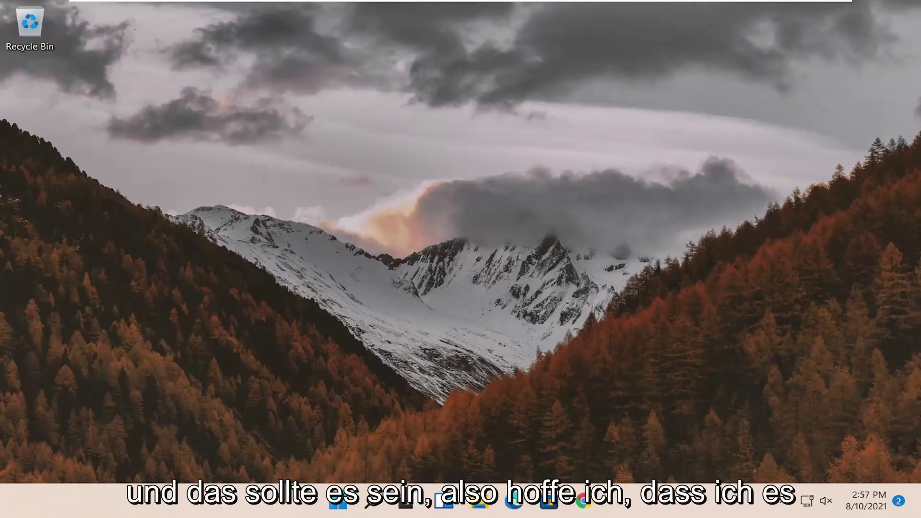
drag(571, 406, 402, 454)
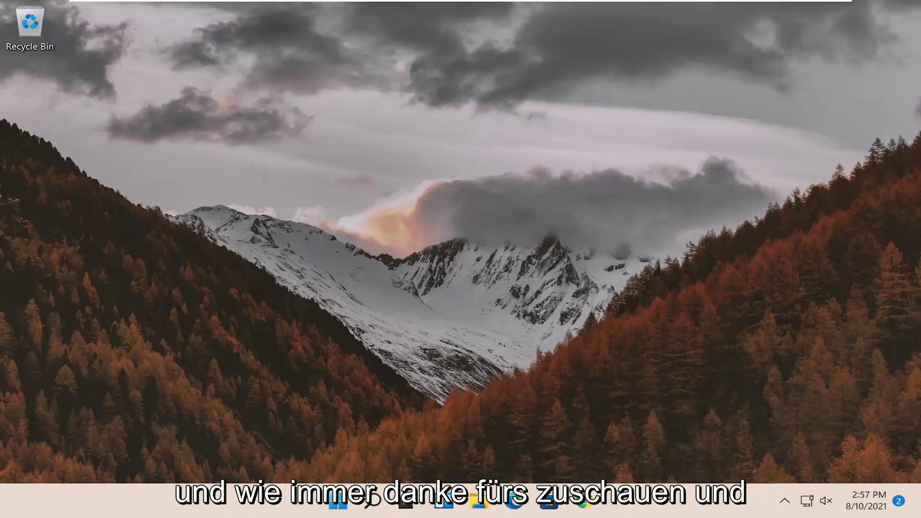